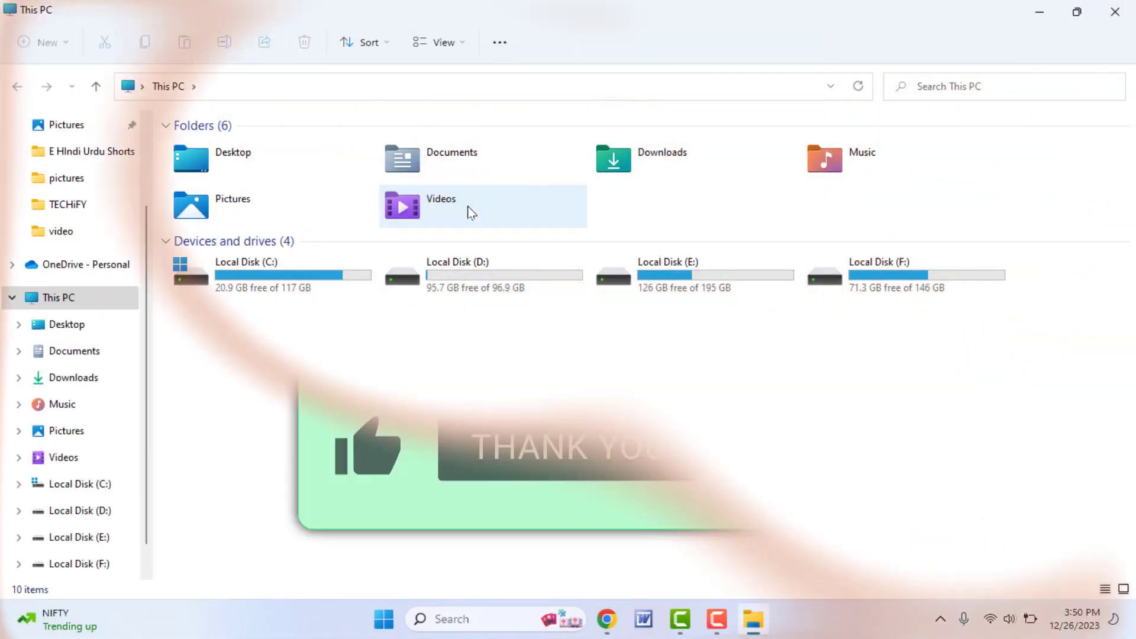
# Open Local Disk (D:), close it, and reopen and close File Explorer to check how it responds.
pyautogui.doubleClick(434, 285)
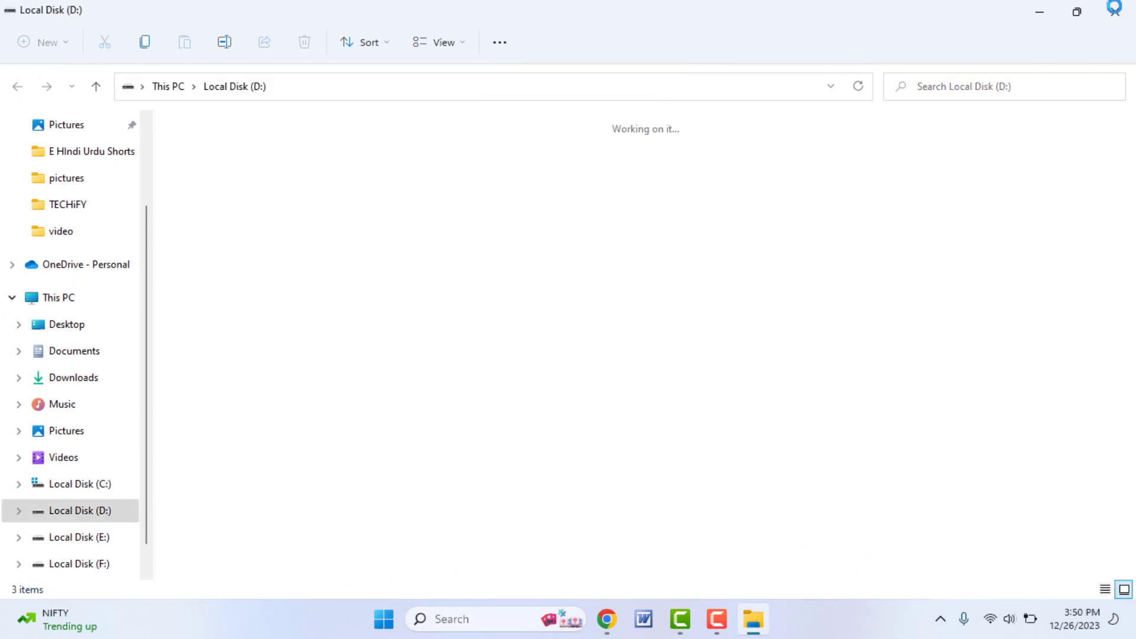
pyautogui.click(1114, 7)
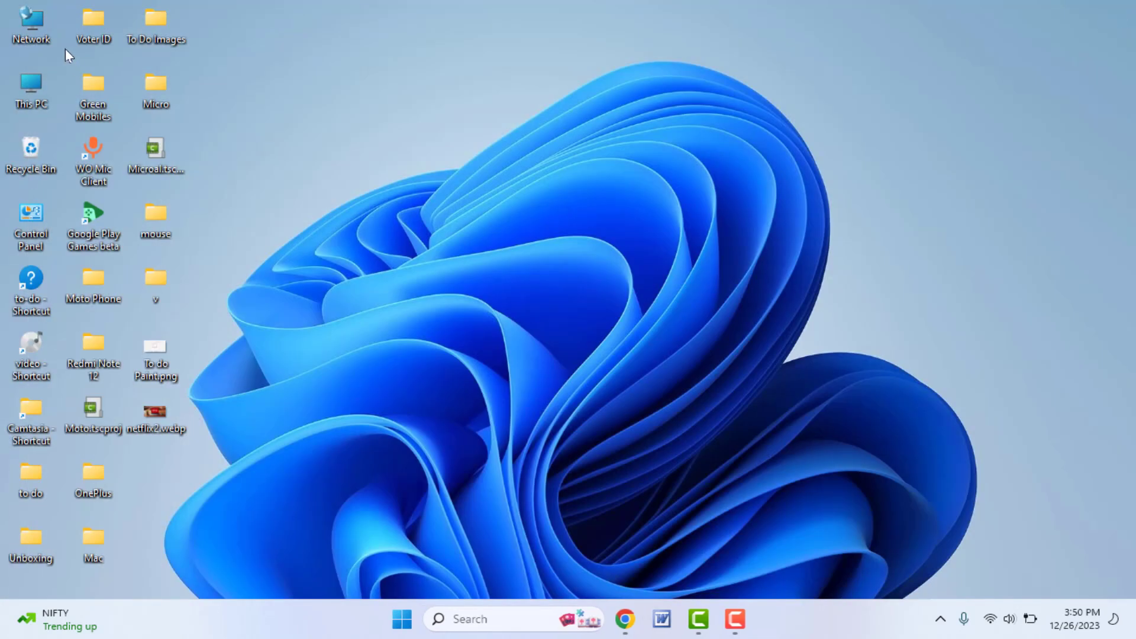
pyautogui.press('super+e')
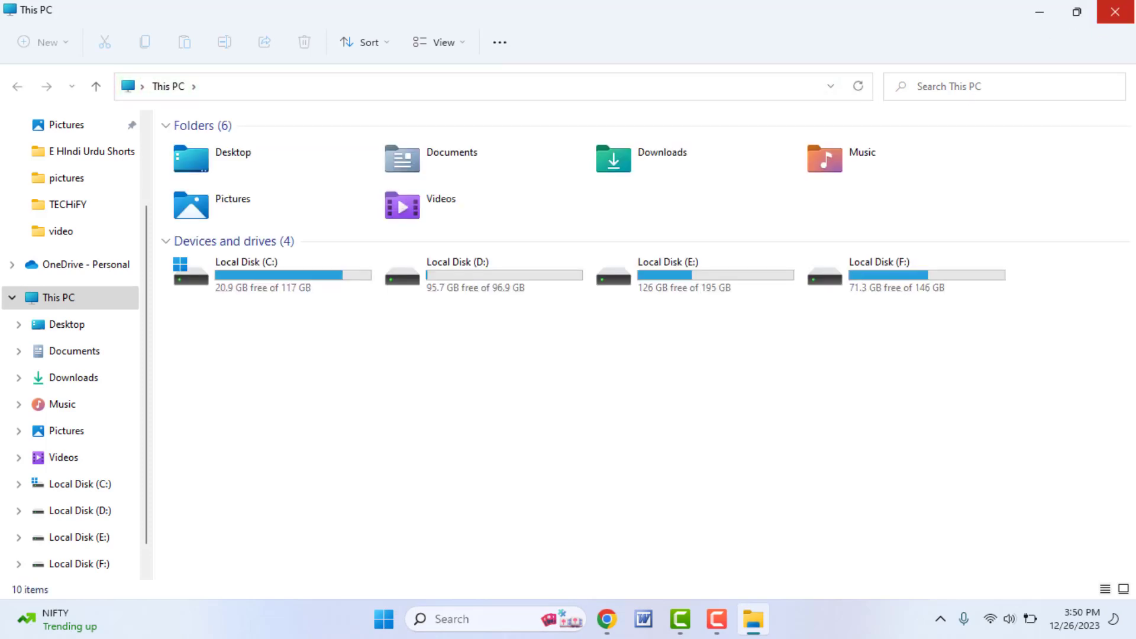
pyautogui.click(1116, 11)
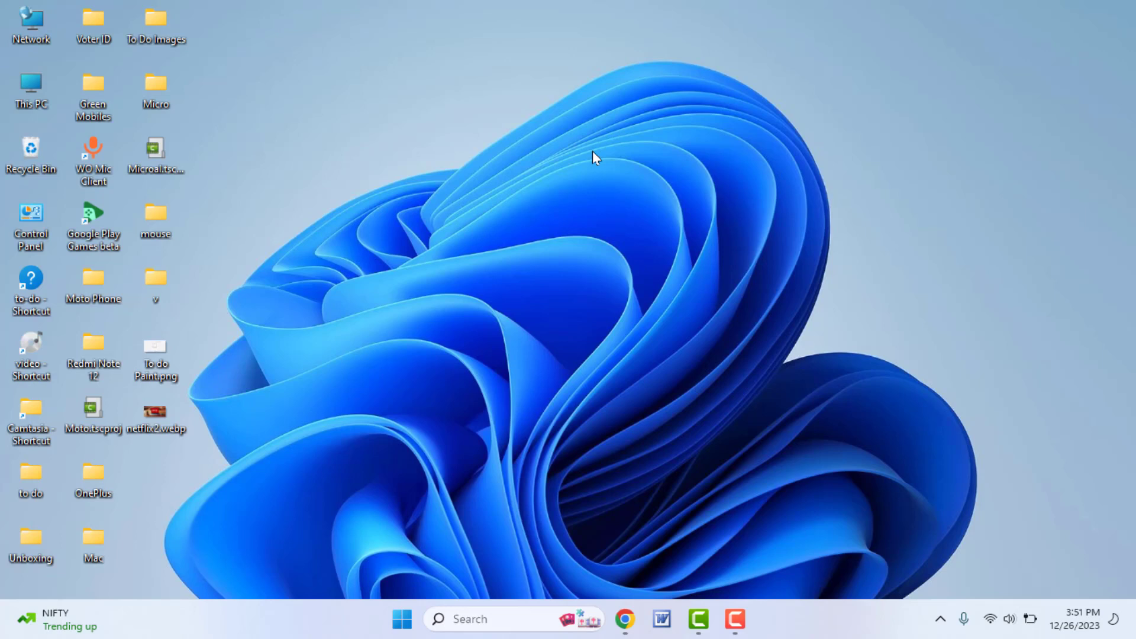
# Check the item-opening click setting in File Explorer's Folder Options, and close the dialog and the window.
pyautogui.press('super+e')
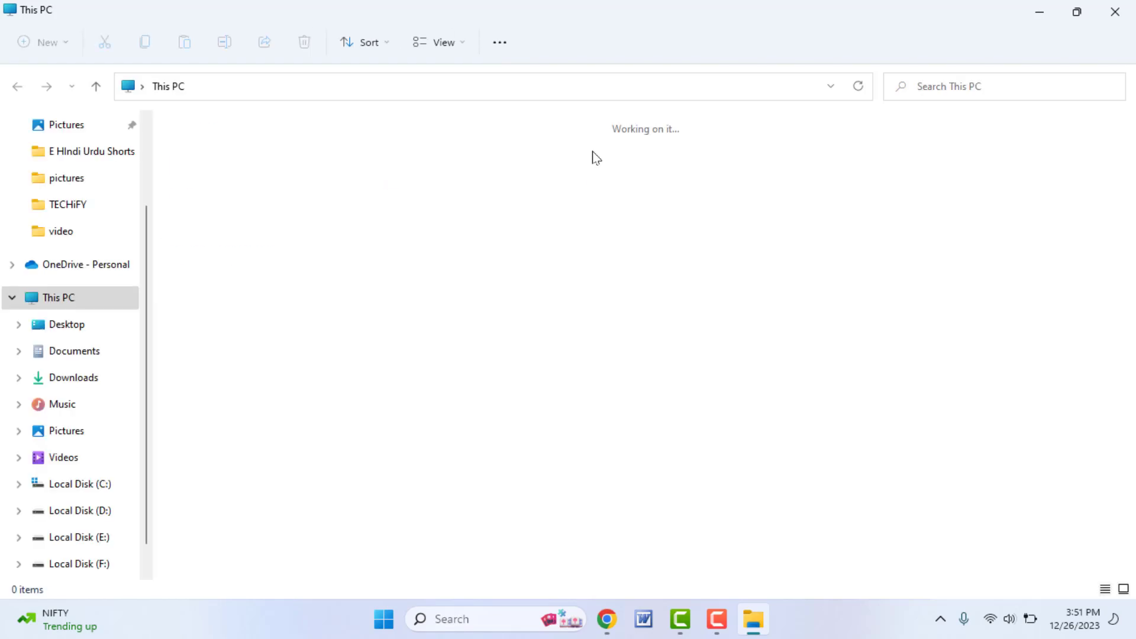
pyautogui.click(483, 52)
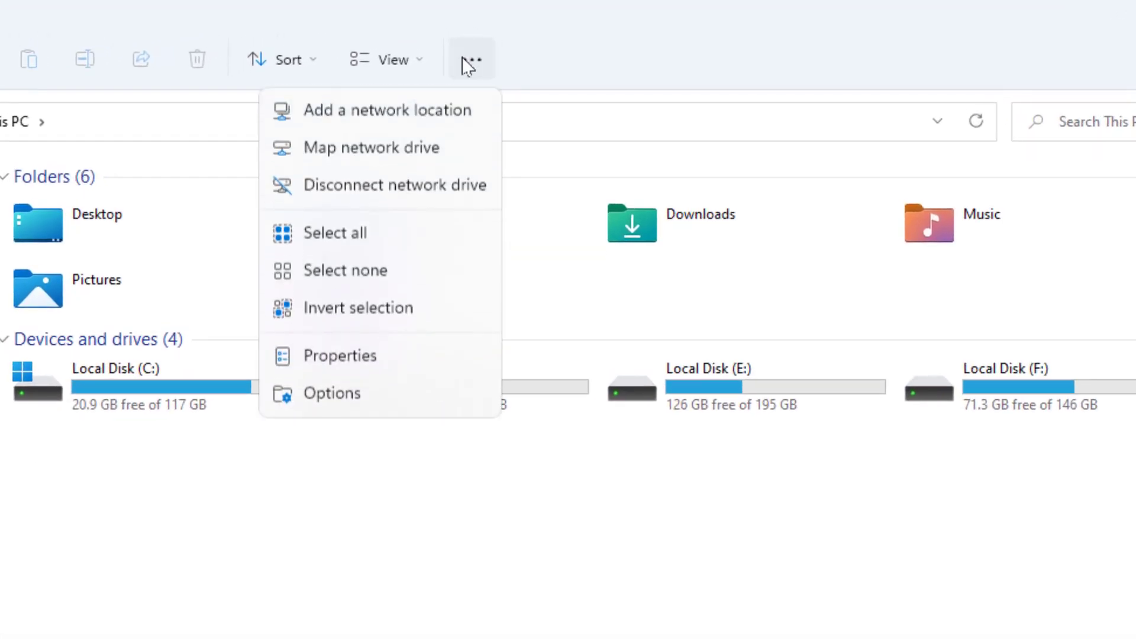
pyautogui.click(386, 400)
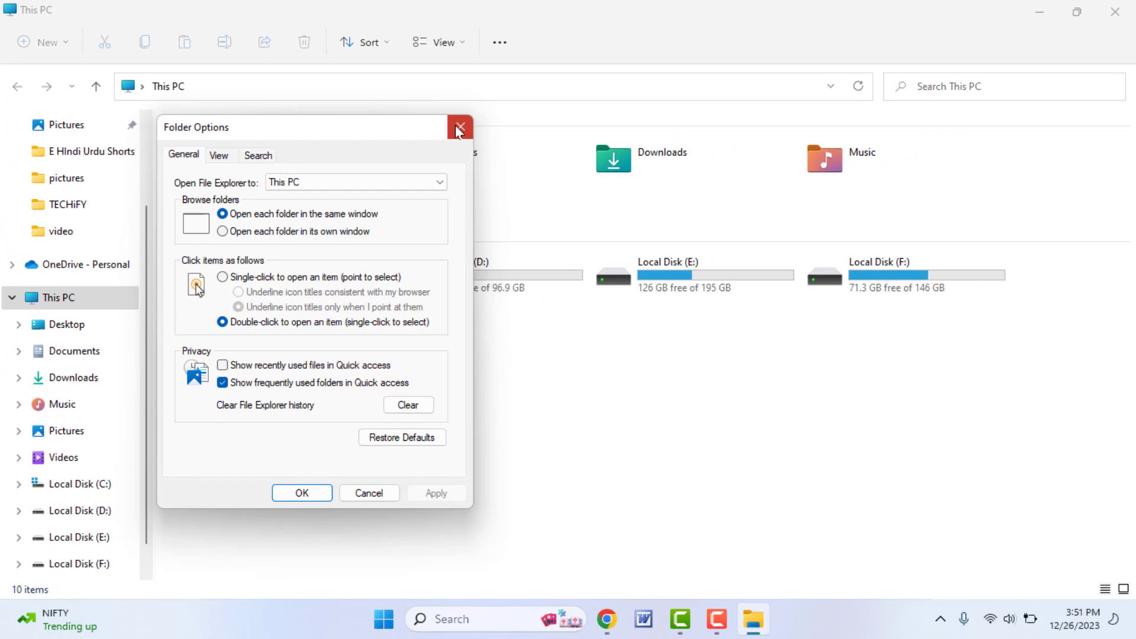
pyautogui.click(535, 78)
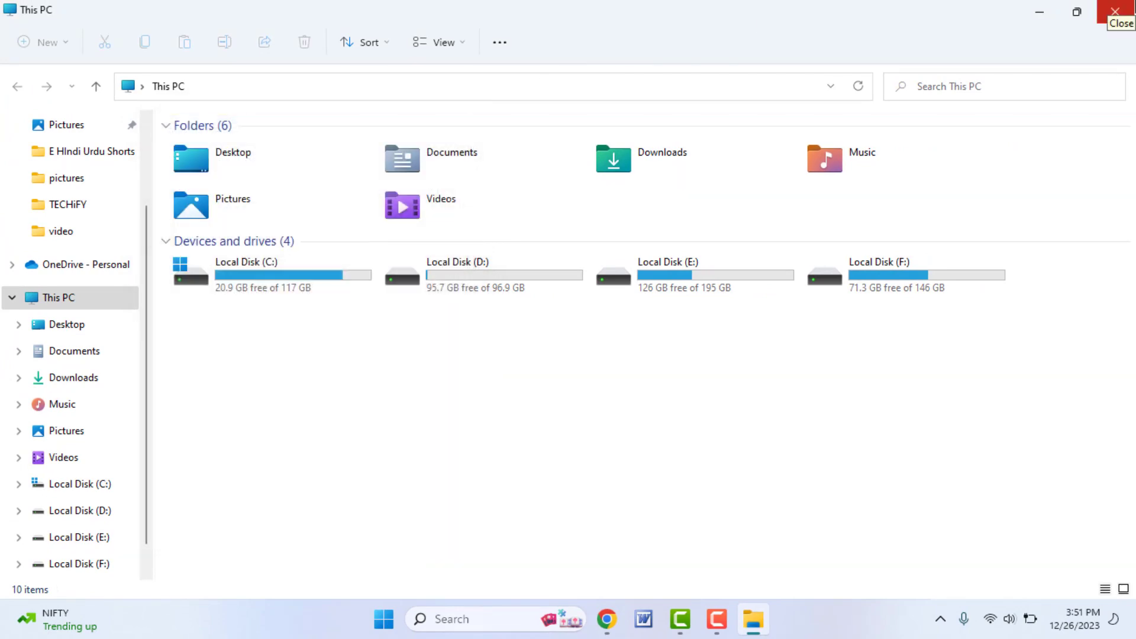
pyautogui.click(1115, 12)
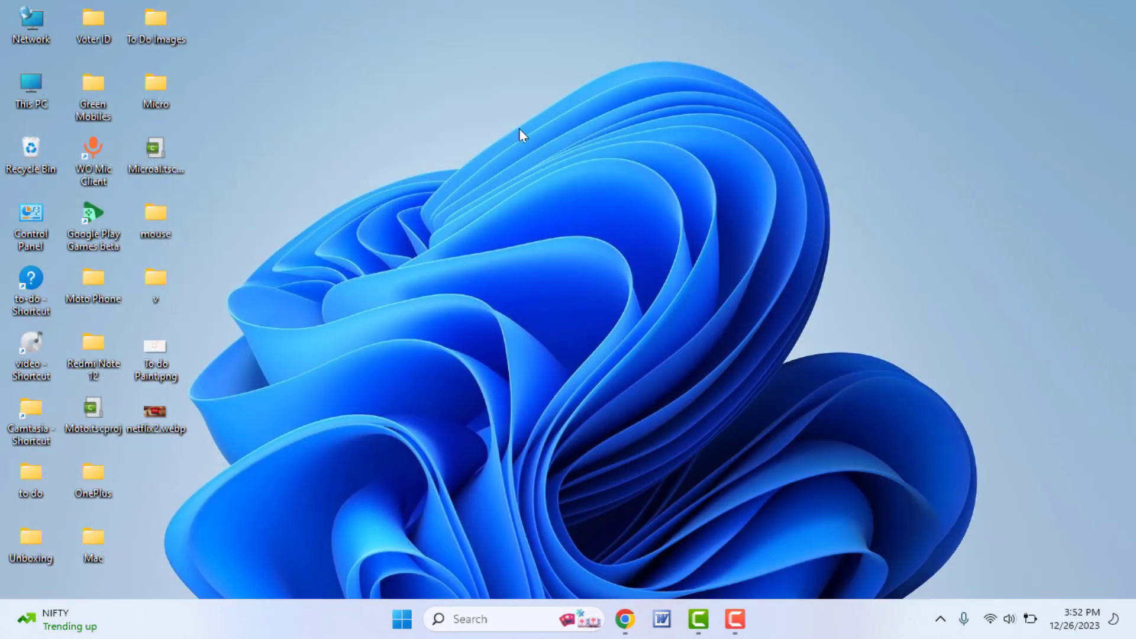
# Open Device Manager and display the available driver actions for the HID-compliant mouse under Mice and other pointing devices.
pyautogui.rightClick(606, 223)
pyautogui.click(604, 197)
pyautogui.press('super+x')
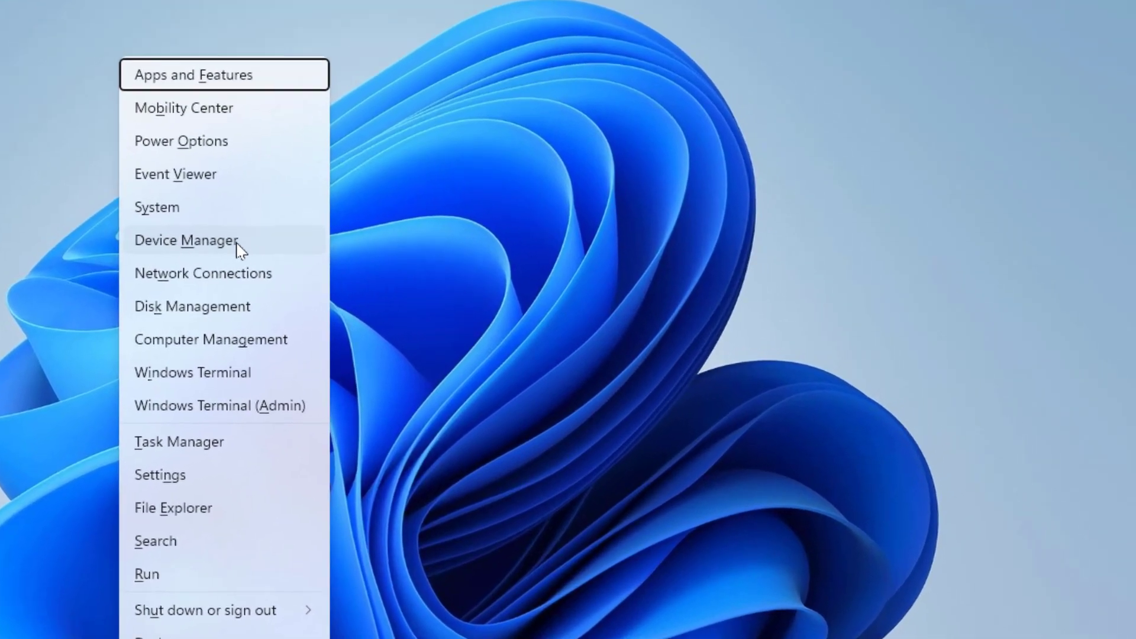
pyautogui.click(409, 256)
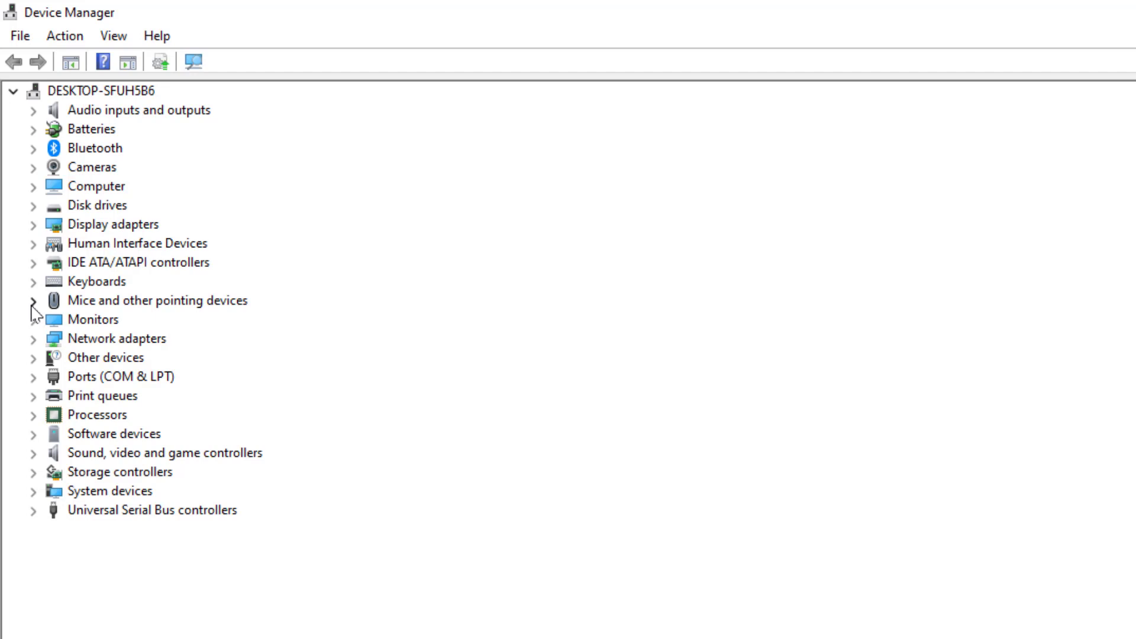
pyautogui.click(33, 303)
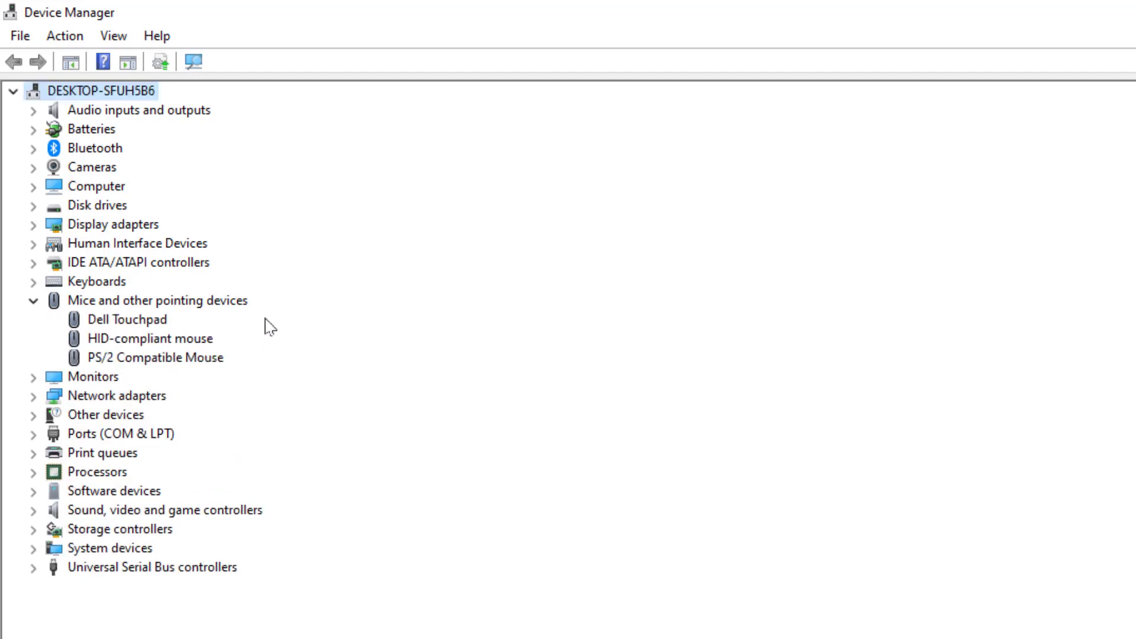
pyautogui.rightClick(157, 341)
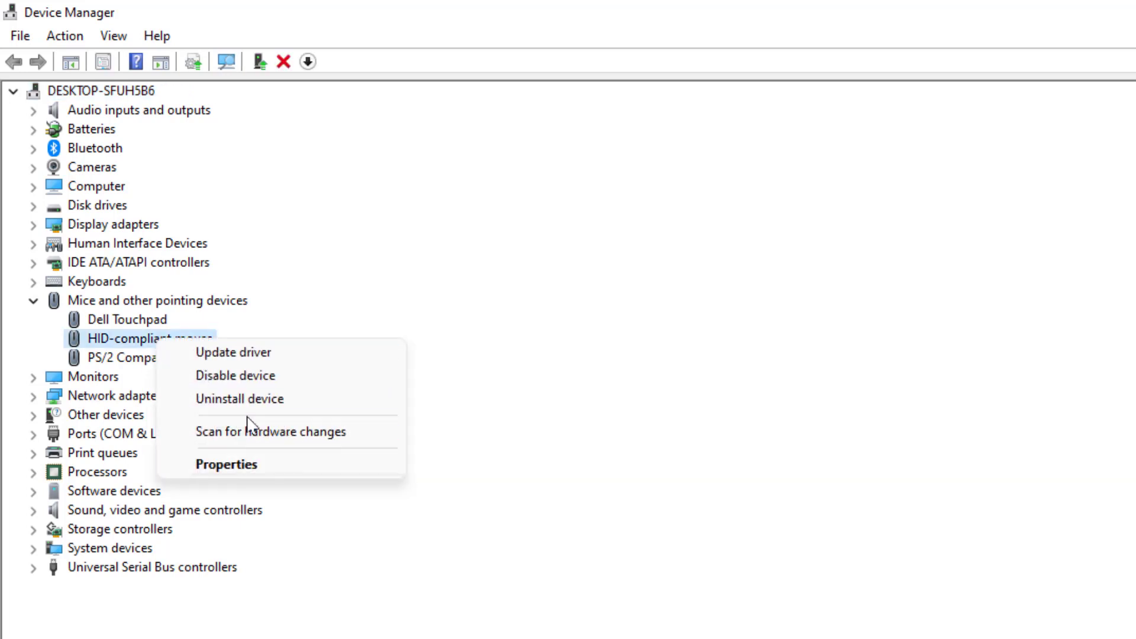
pyautogui.click(427, 368)
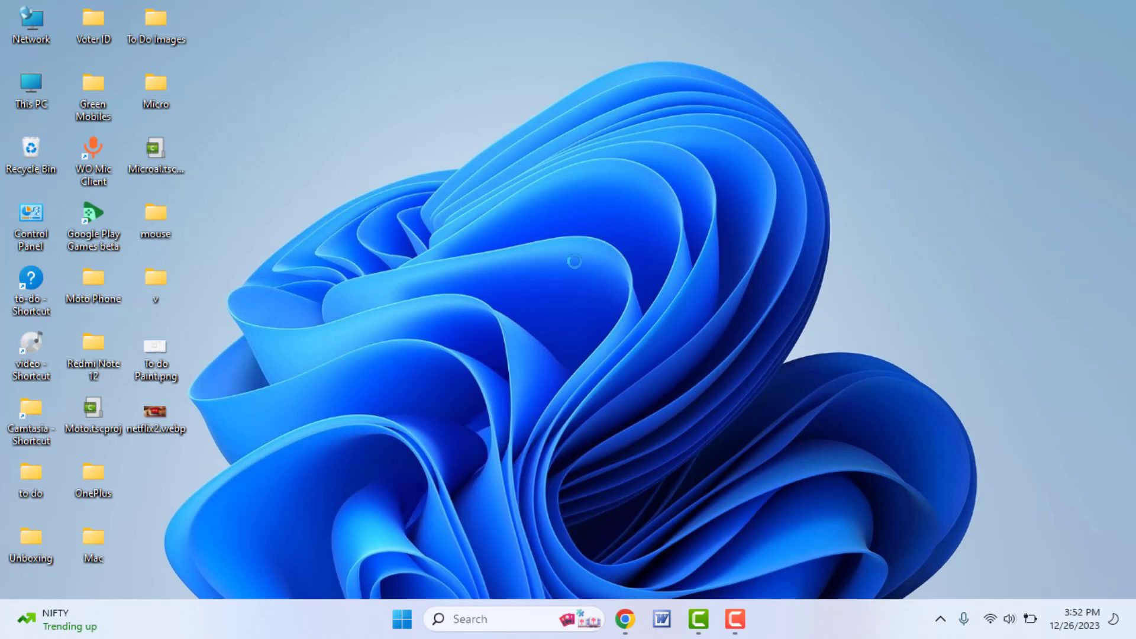
# Refresh the desktop and open Device Manager in a maximized window.
pyautogui.rightClick(613, 311)
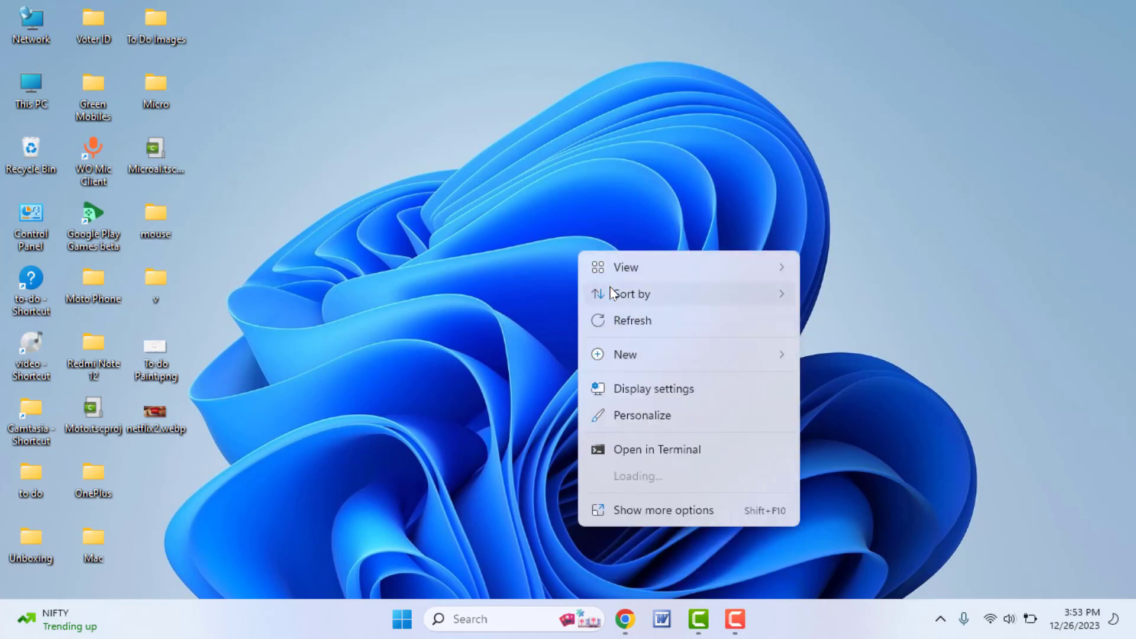
pyautogui.click(618, 319)
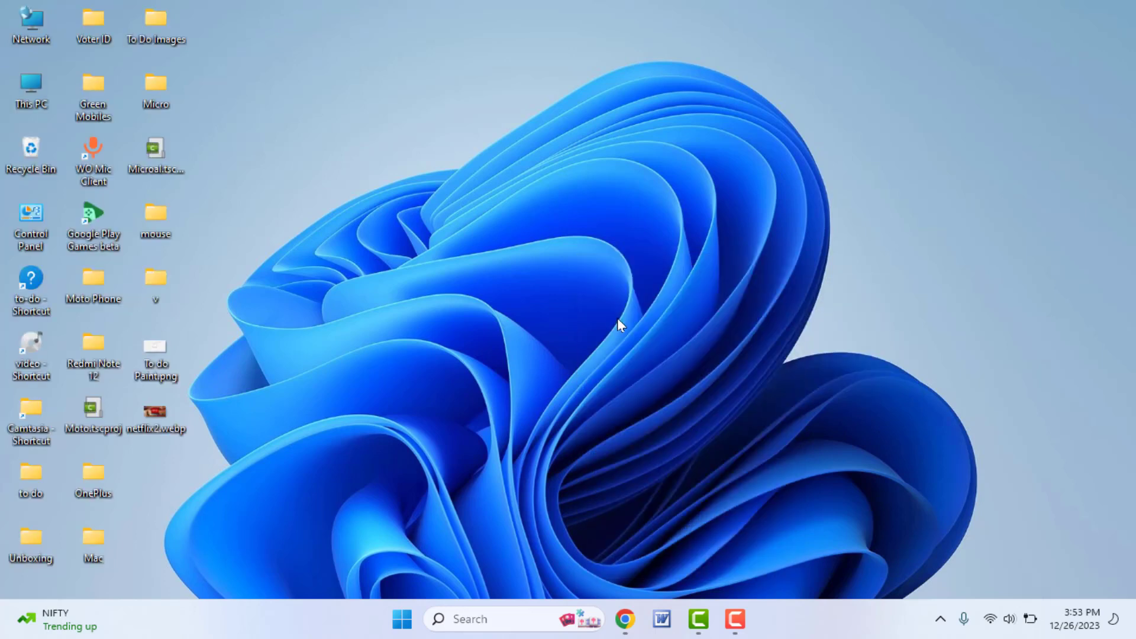
pyautogui.press('super+x')
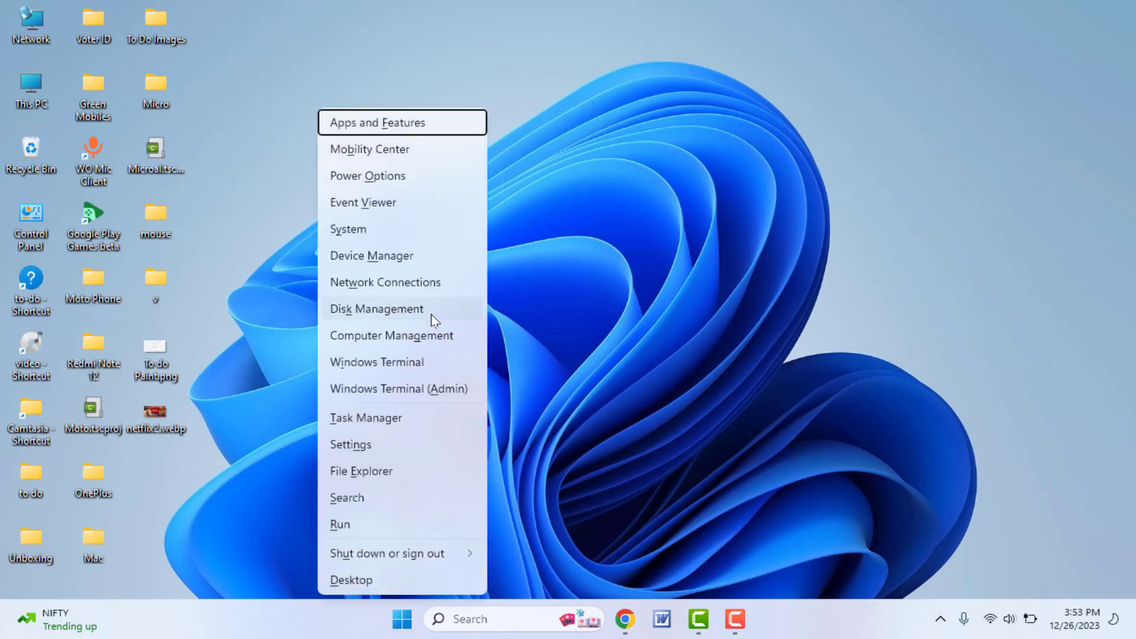
pyautogui.click(375, 259)
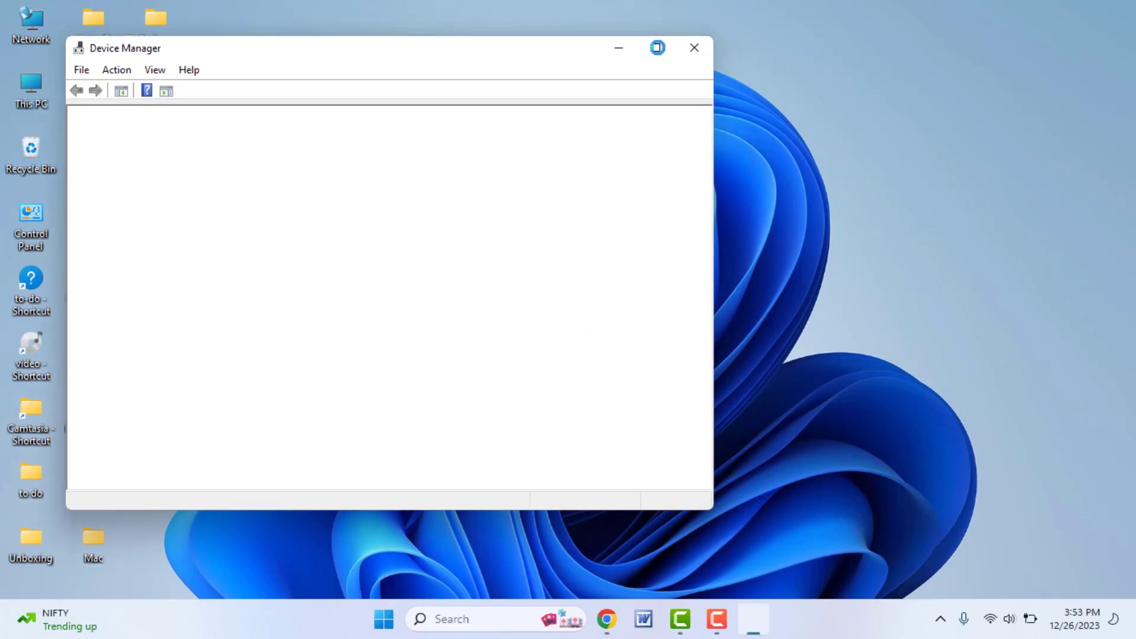
pyautogui.click(657, 48)
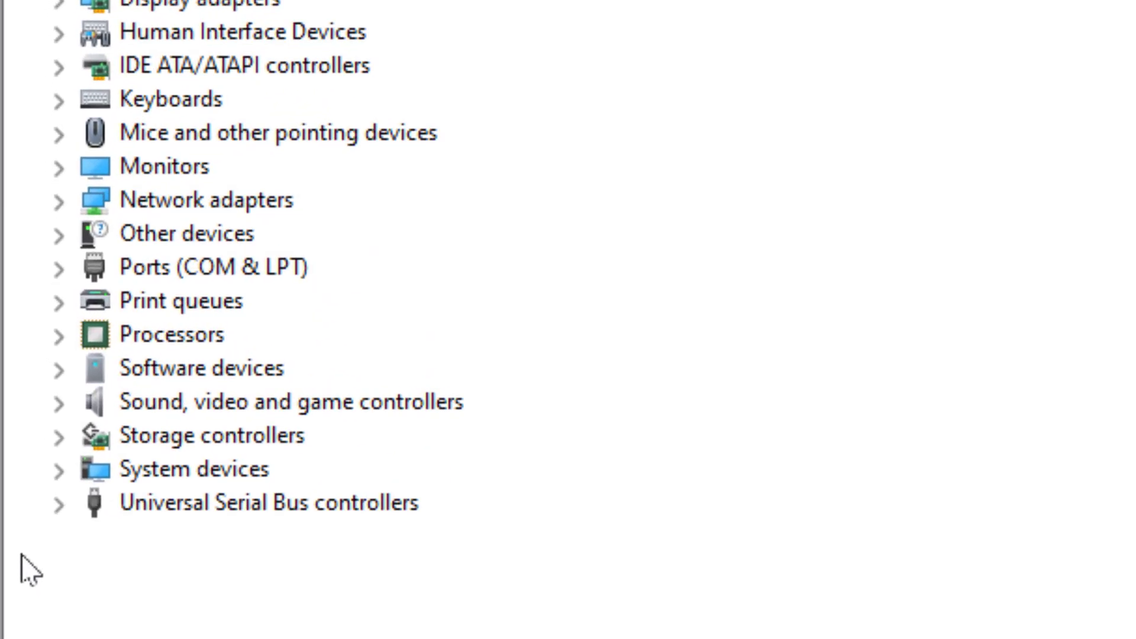
# Confirm the USB Root Hub (USB 3.0) power management settings with turning off the device to save power disallowed, and close Device Manager.
pyautogui.click(59, 503)
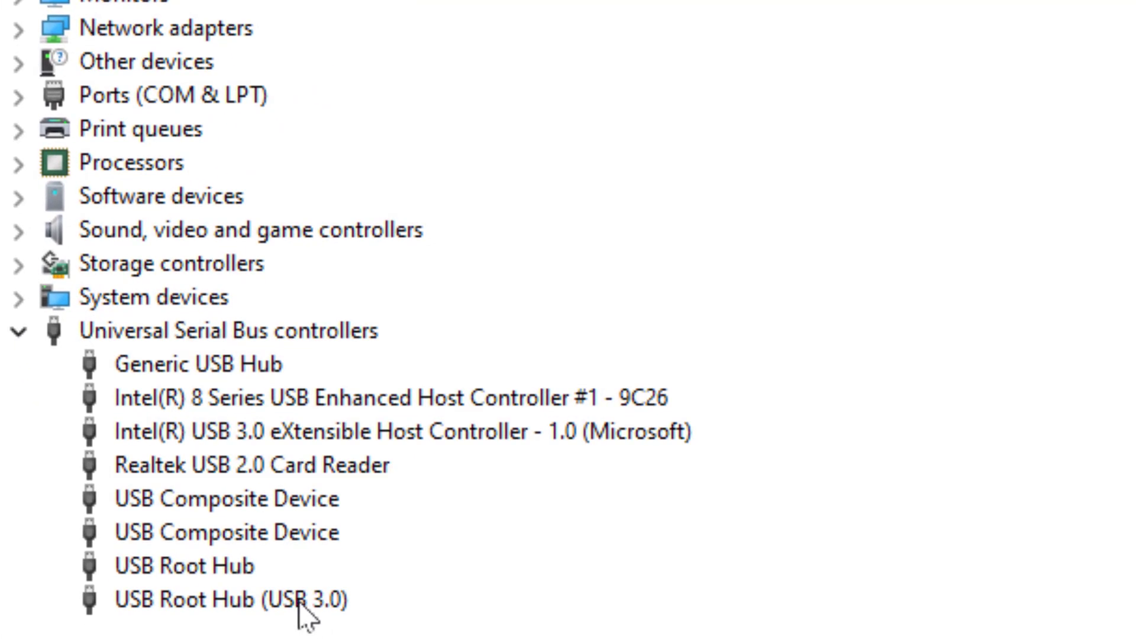
pyautogui.rightClick(299, 601)
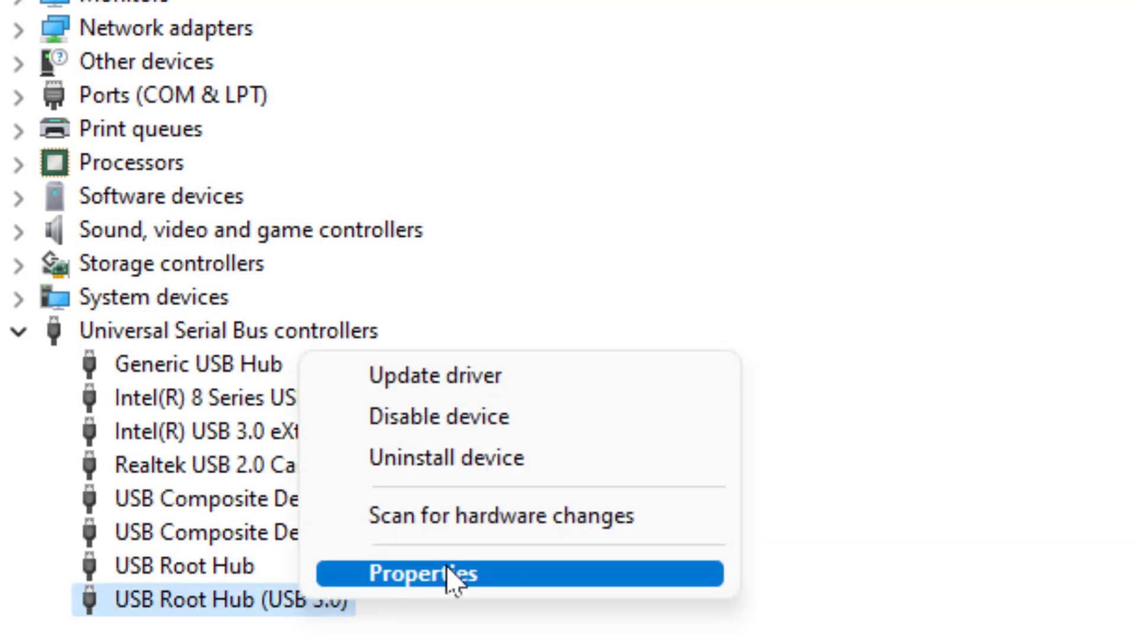
pyautogui.click(447, 573)
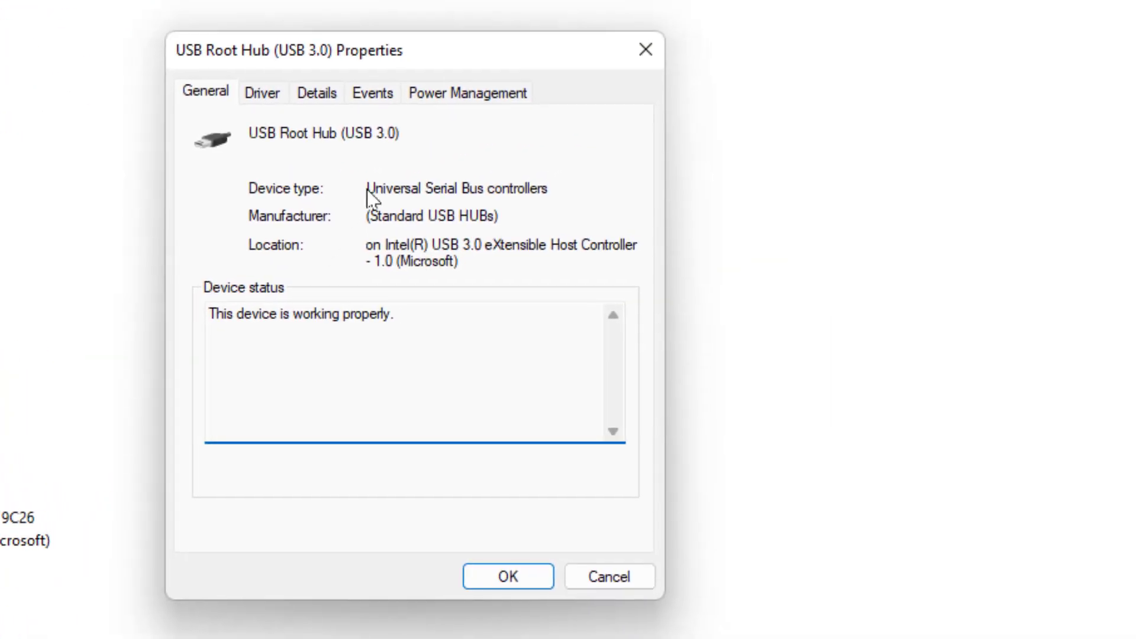
pyautogui.click(484, 95)
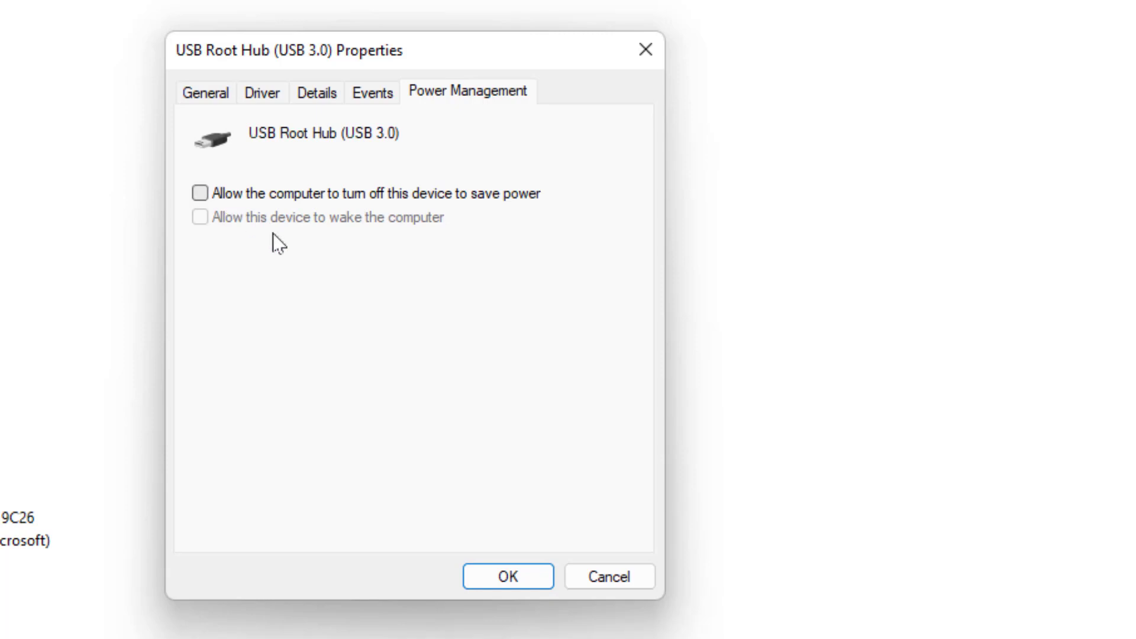
pyautogui.click(510, 577)
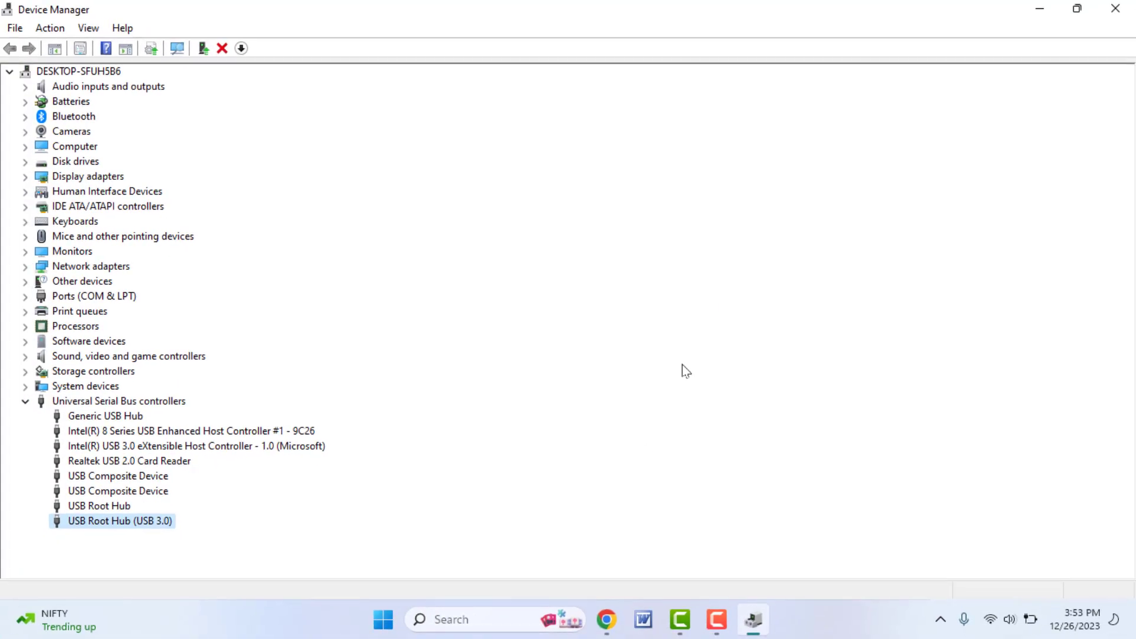
pyautogui.click(1123, 7)
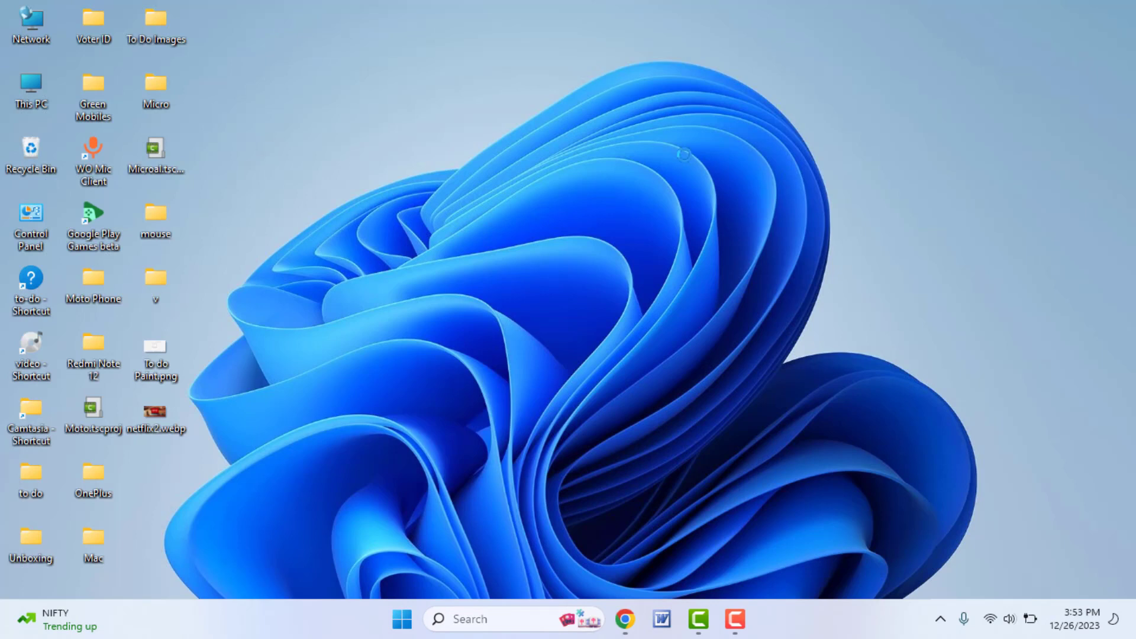
# Refresh the desktop and start a check for updates in the Windows Update settings.
pyautogui.rightClick(715, 204)
pyautogui.click(682, 150)
pyautogui.press('super+i')
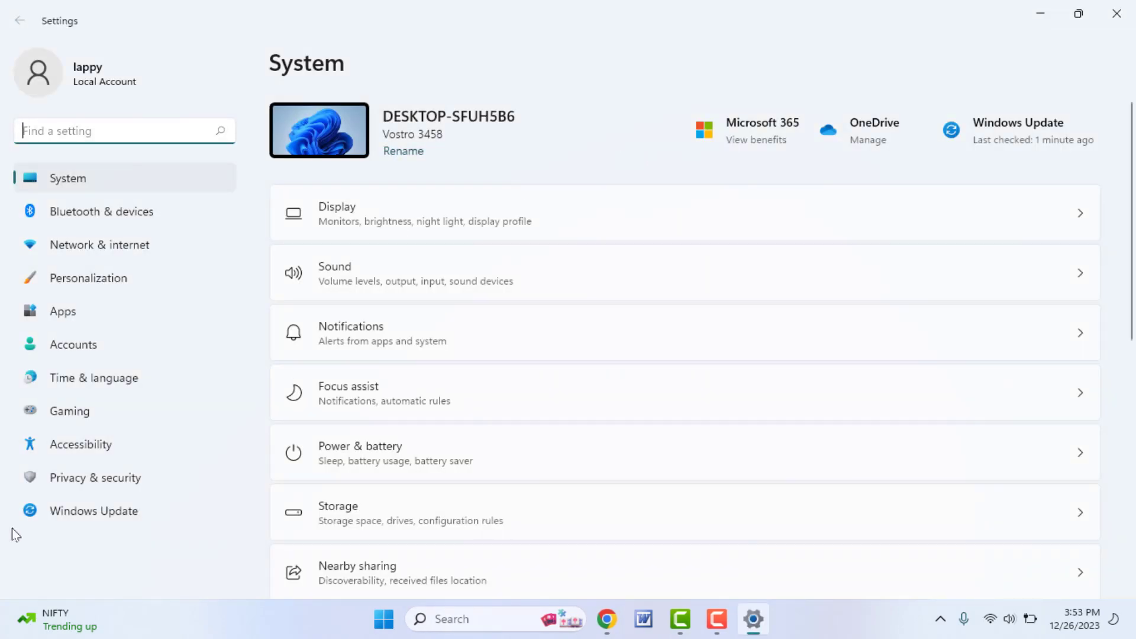
pyautogui.click(94, 513)
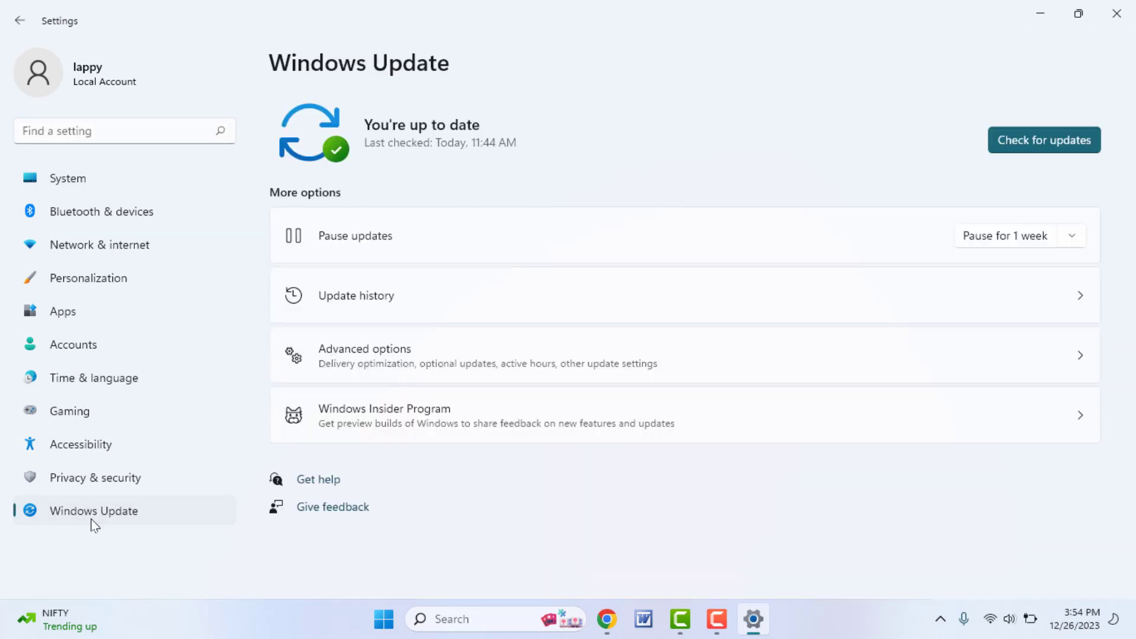
pyautogui.click(1052, 138)
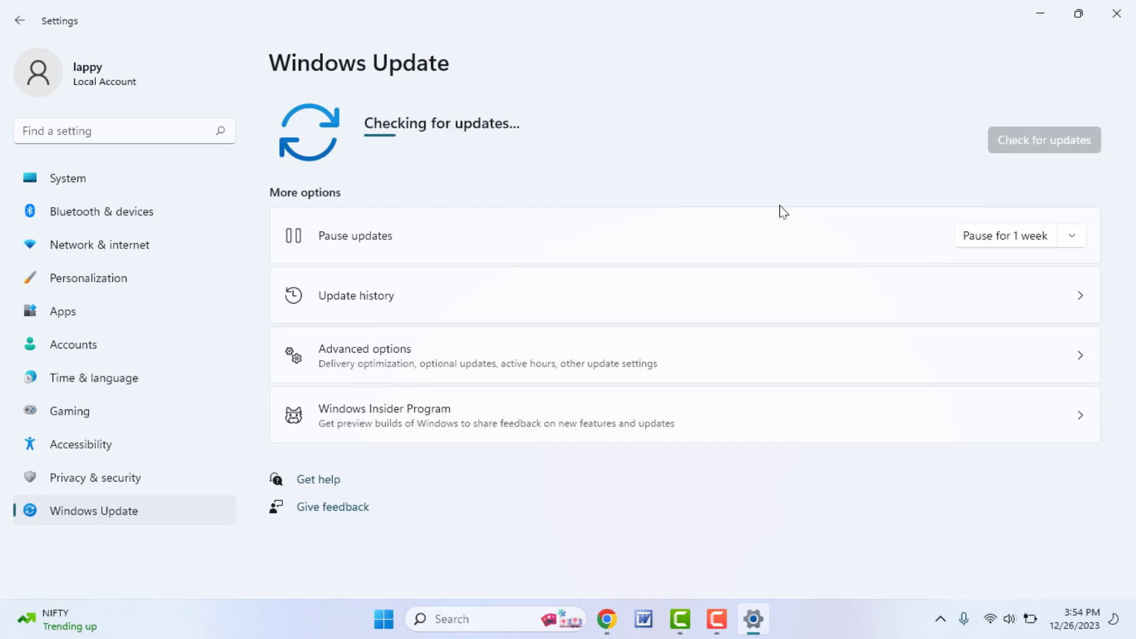